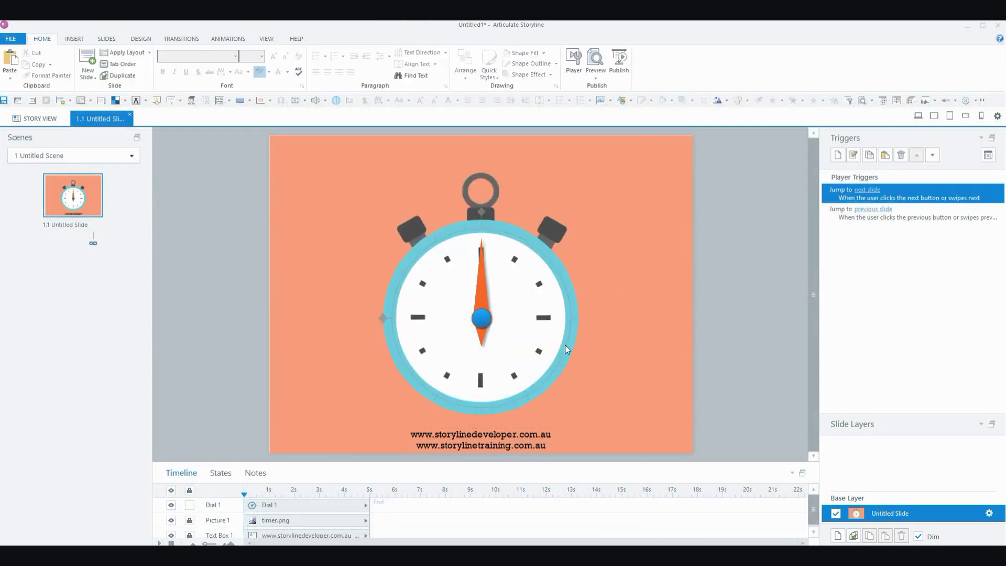
# Select the stopwatch dial needle to show its Dial1 settings: 360 rotation, range 0–12, initial value 3
pyautogui.click(481, 300)
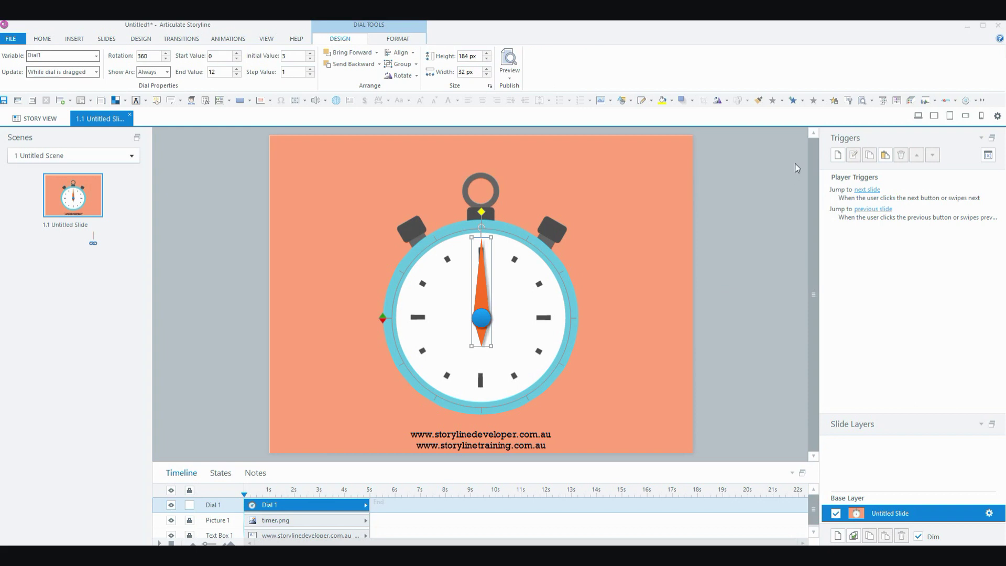
# Create a trigger that adjusts Dial1 by assignment to value 1 when the timeline reaches 1 sec
pyautogui.click(837, 154)
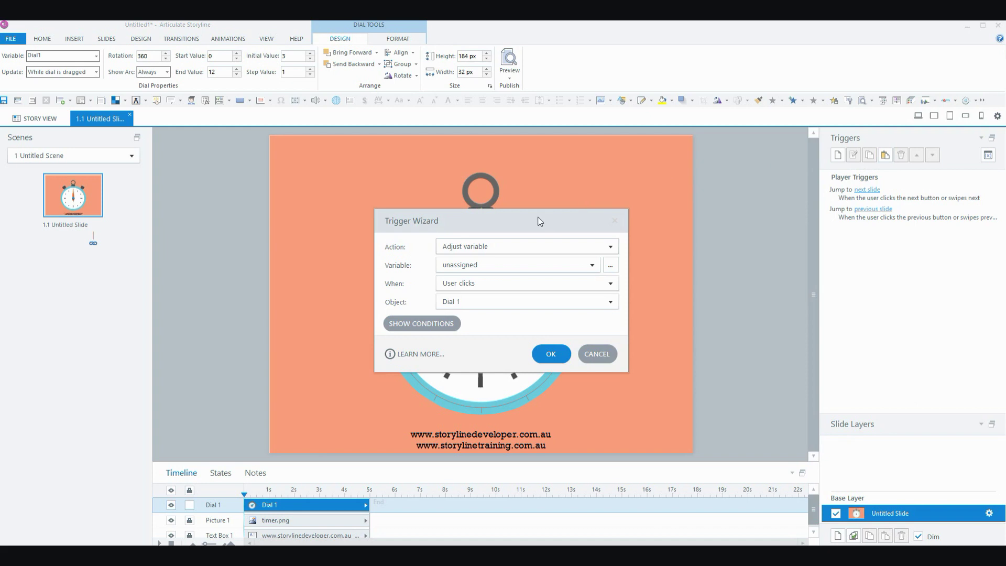
pyautogui.moveTo(539, 220); pyautogui.dragTo(749, 145)
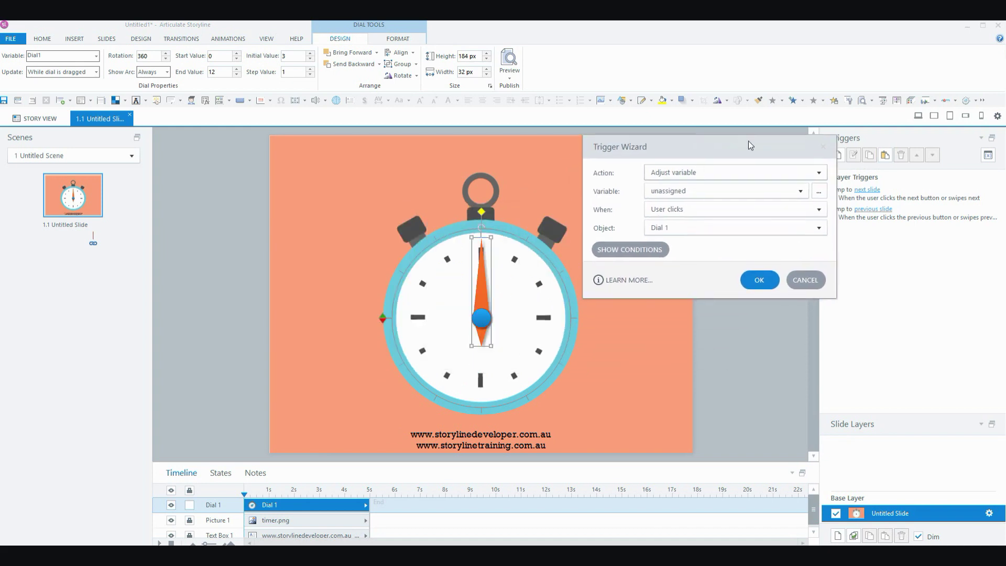
pyautogui.click(709, 190)
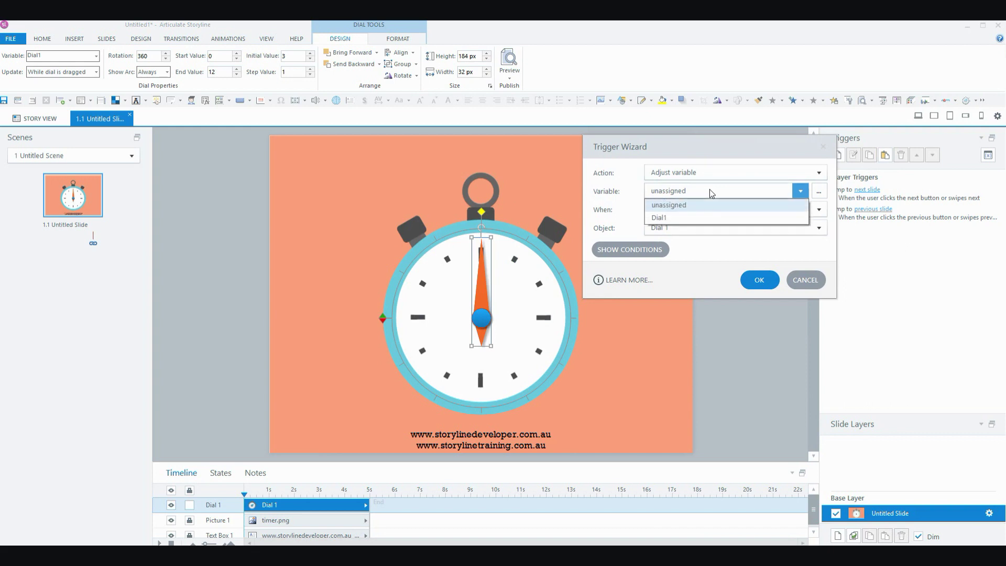
pyautogui.click(696, 218)
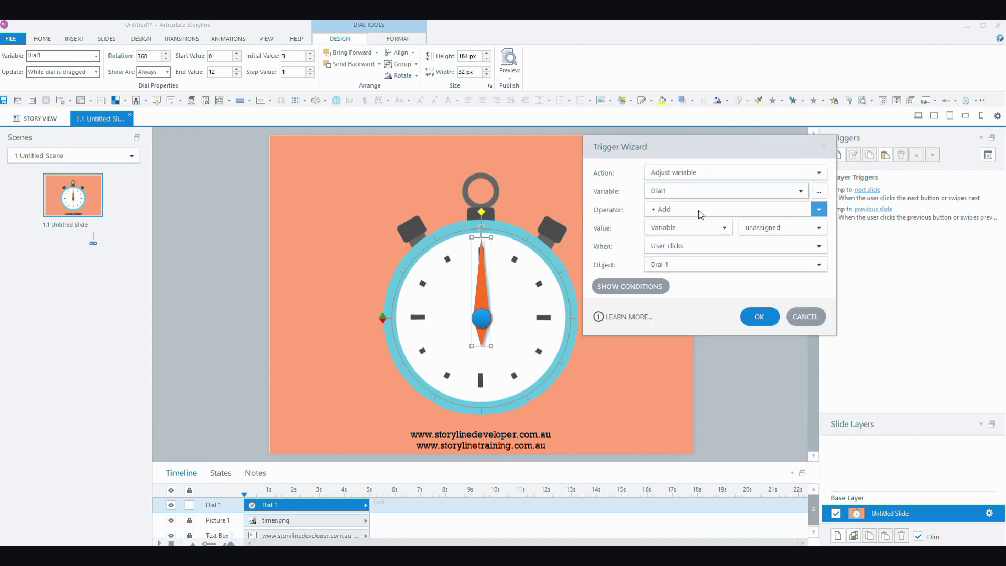
pyautogui.click(698, 210)
pyautogui.click(674, 273)
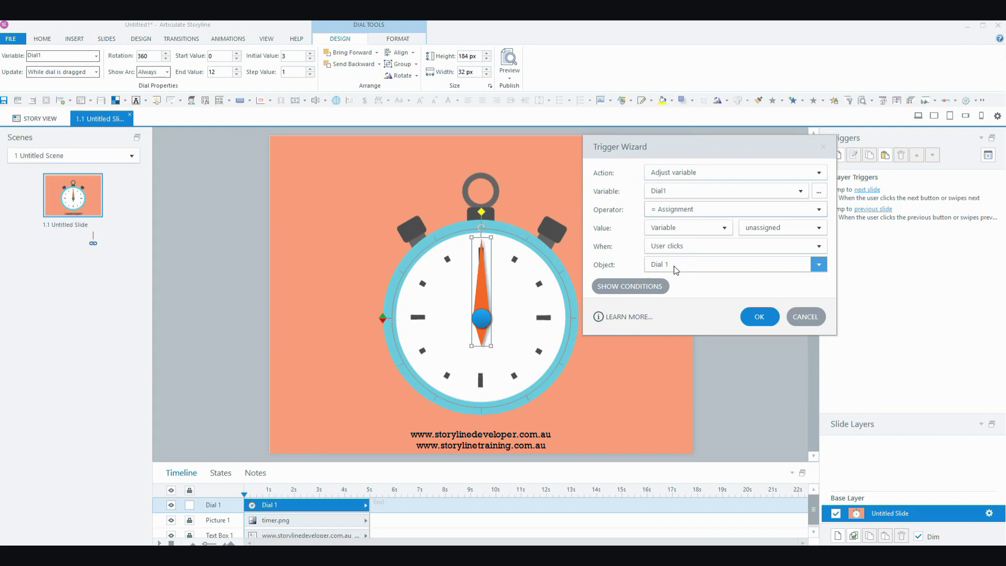
pyautogui.click(679, 227)
pyautogui.click(680, 243)
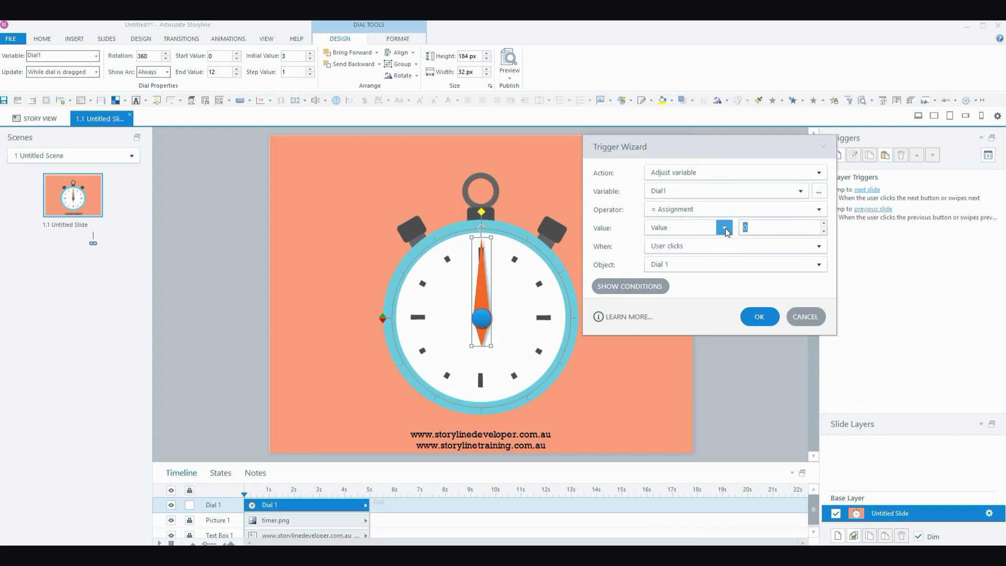
pyautogui.click(685, 247)
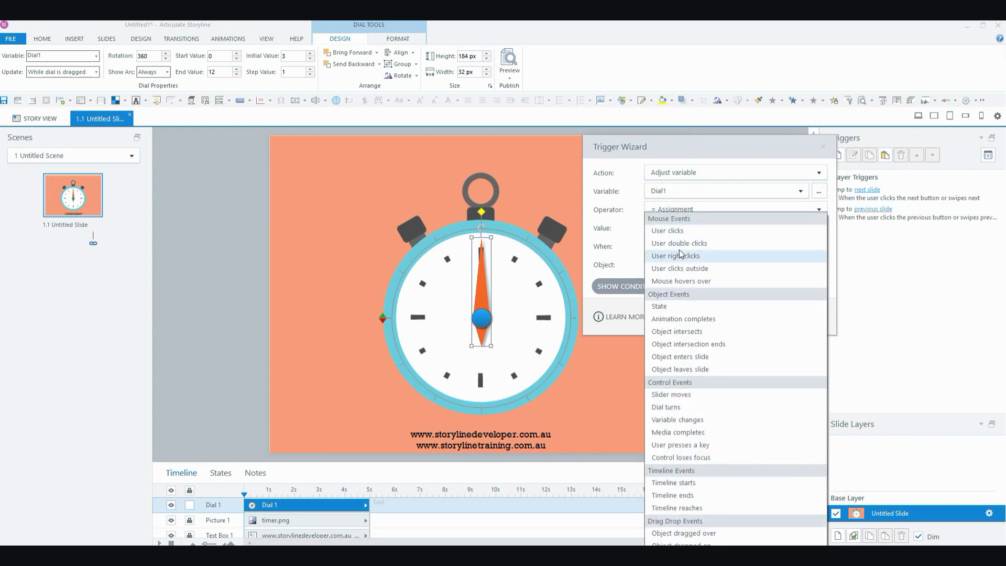
pyautogui.click(681, 508)
pyautogui.click(723, 264)
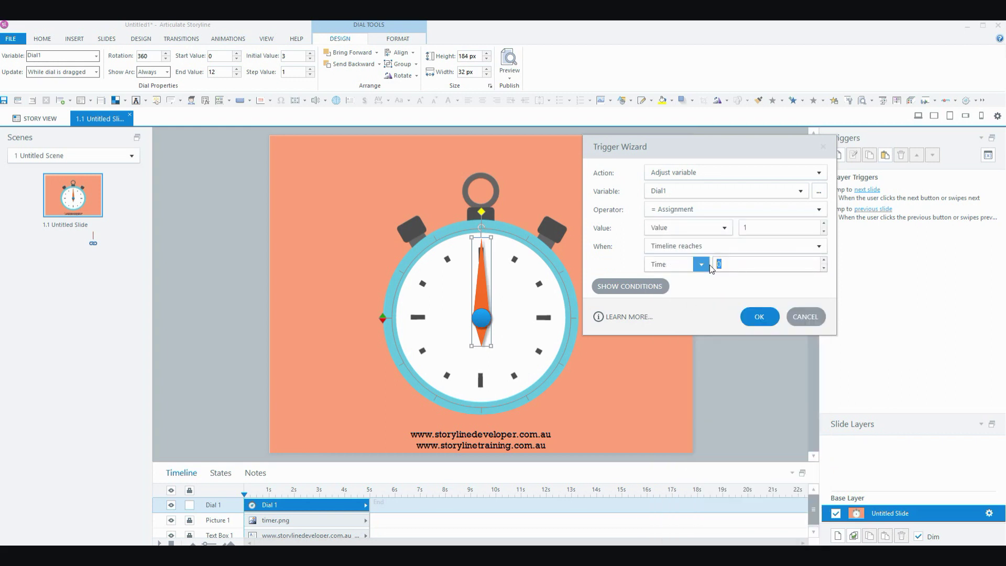
pyautogui.write('1')
pyautogui.click(755, 318)
pyautogui.click(509, 74)
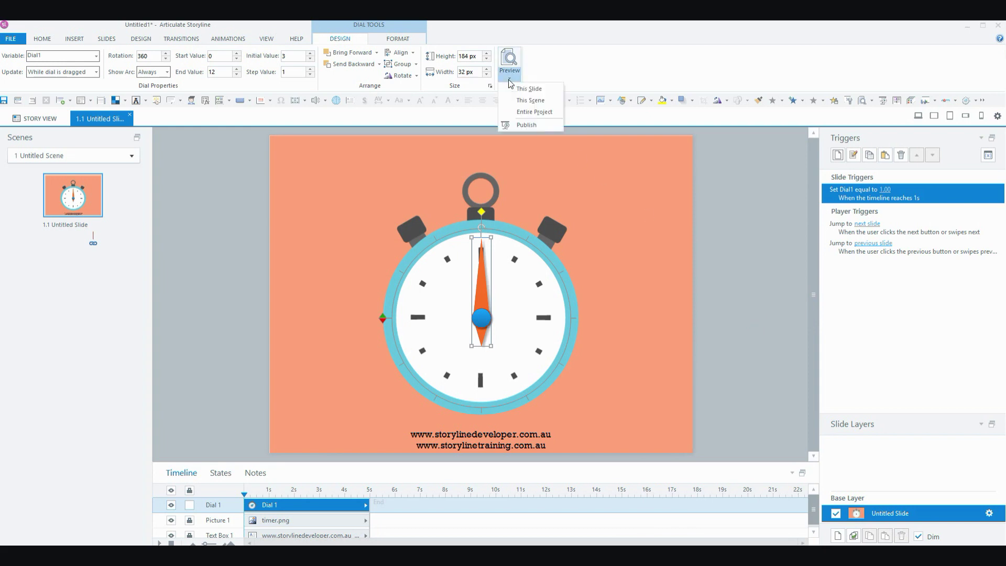
pyautogui.click(524, 88)
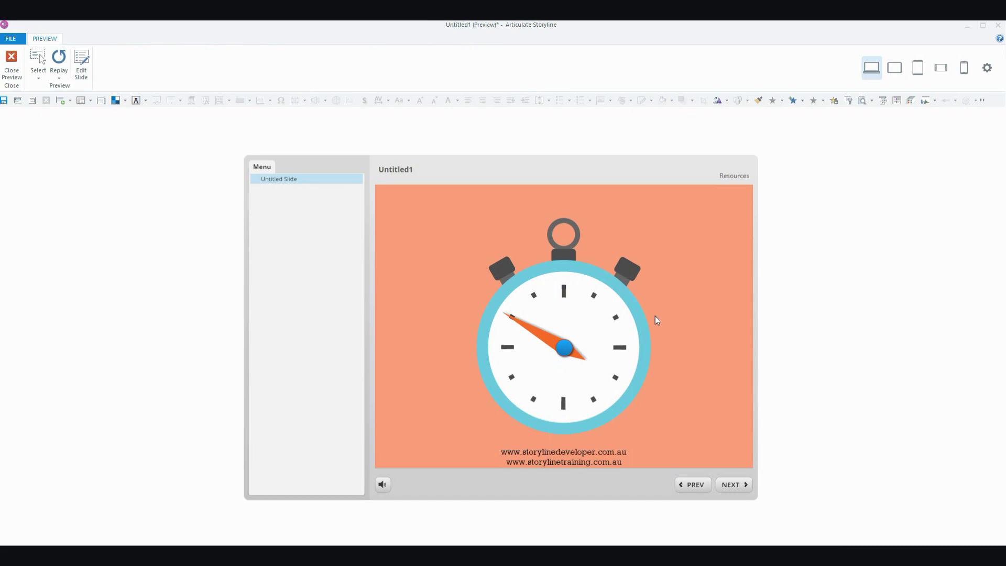
pyautogui.click(11, 61)
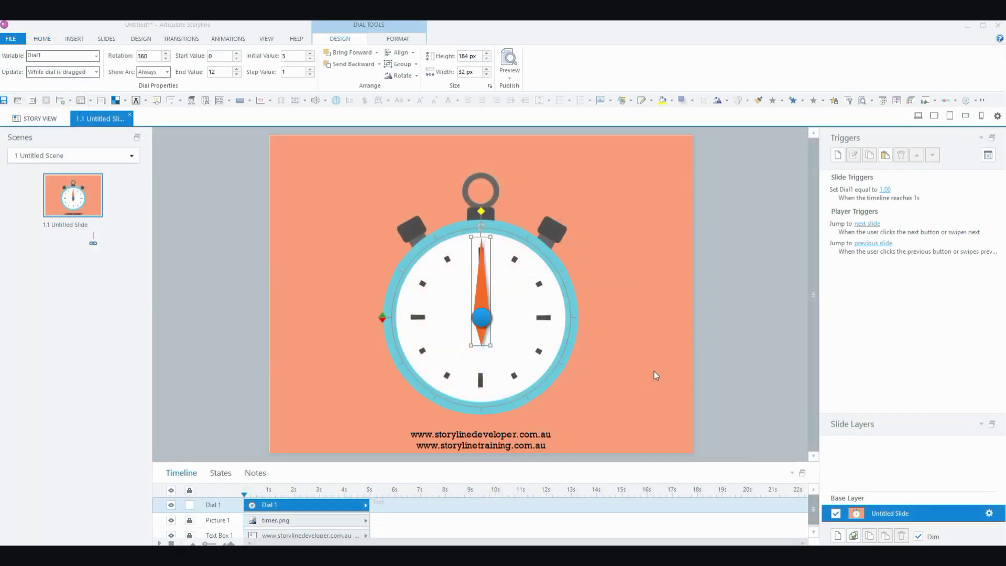
# Step Dial1's initial value down from 3 to 0 using the spin arrows
pyautogui.click(479, 318)
pyautogui.click(840, 198)
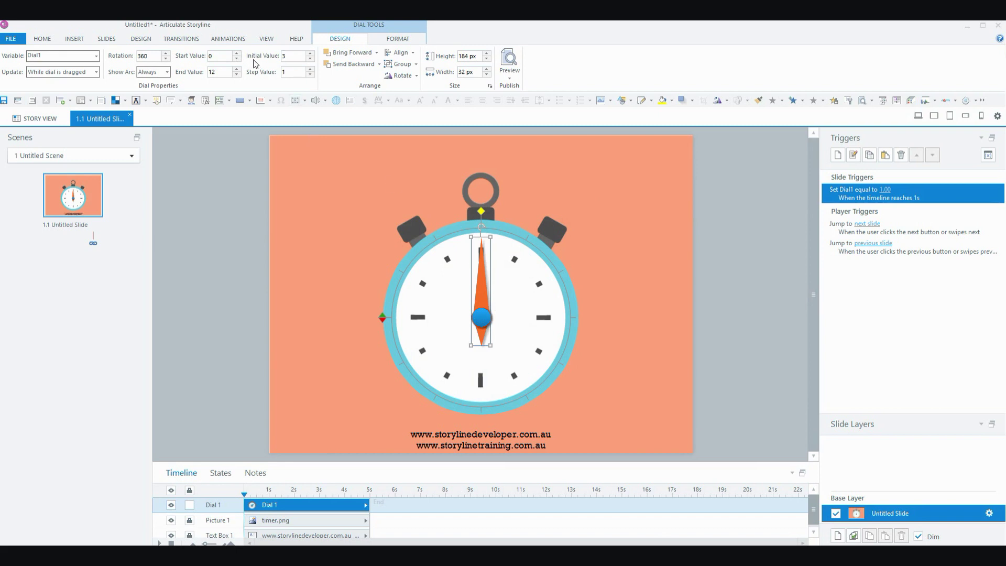
pyautogui.click(310, 62)
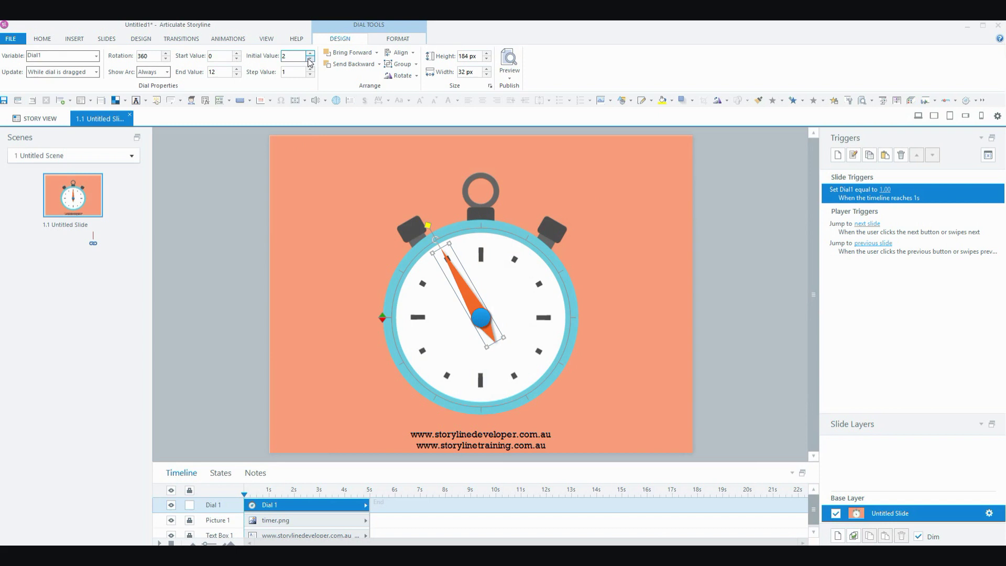
pyautogui.click(309, 63)
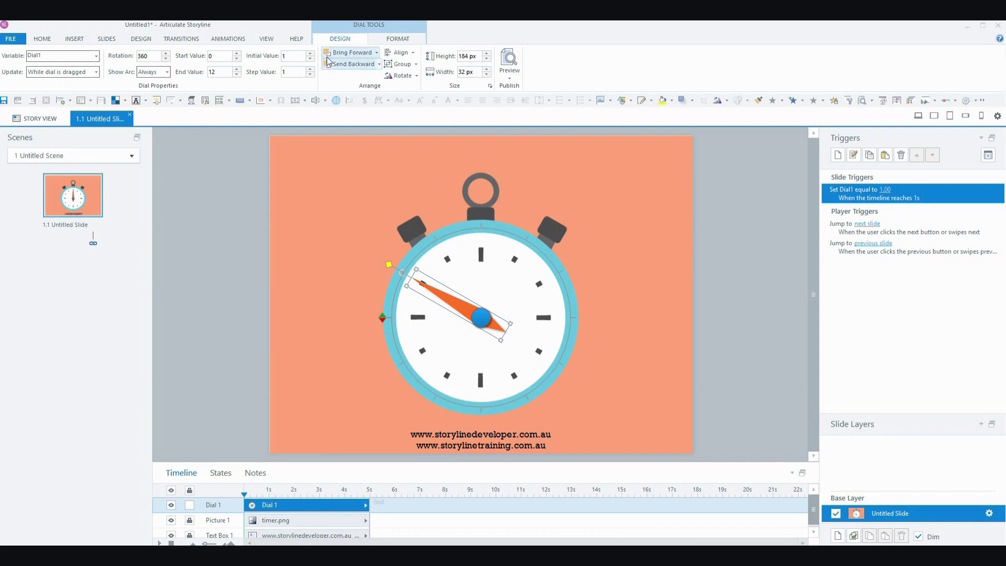
pyautogui.click(310, 53)
pyautogui.click(310, 59)
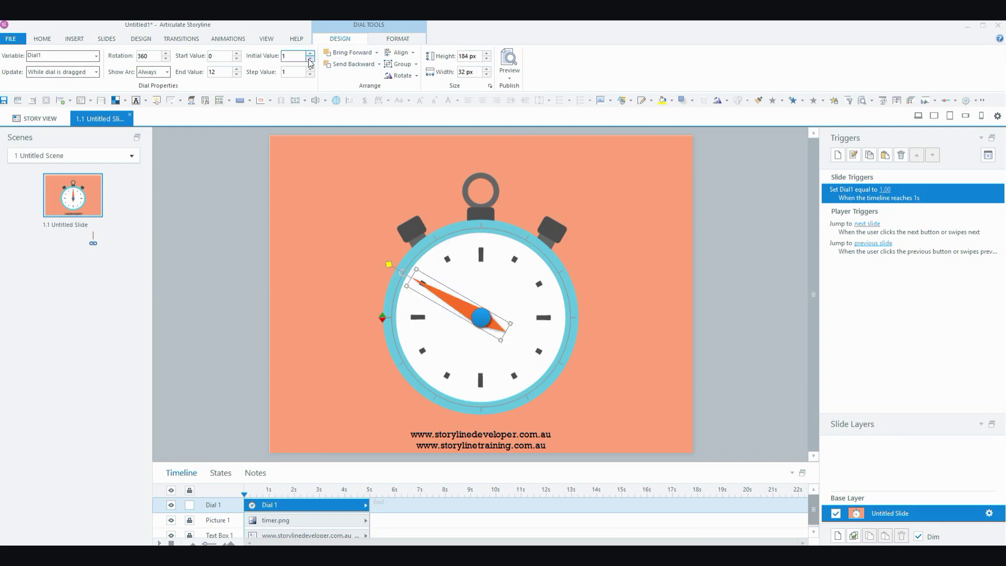
pyautogui.click(310, 59)
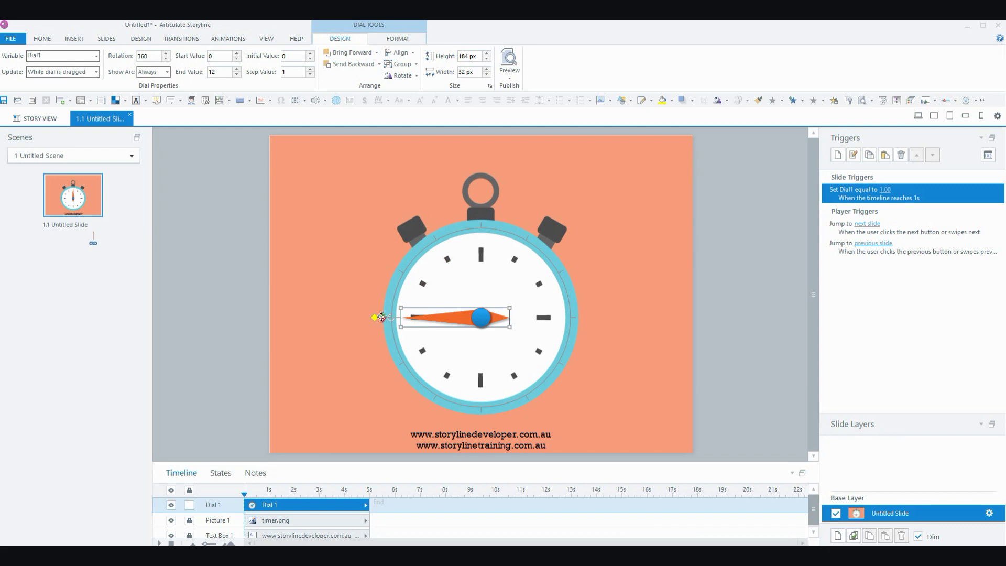
# Swing the dial's start handle to the top, test initial value 1, then reset it to 0
pyautogui.moveTo(381, 317); pyautogui.dragTo(483, 237)
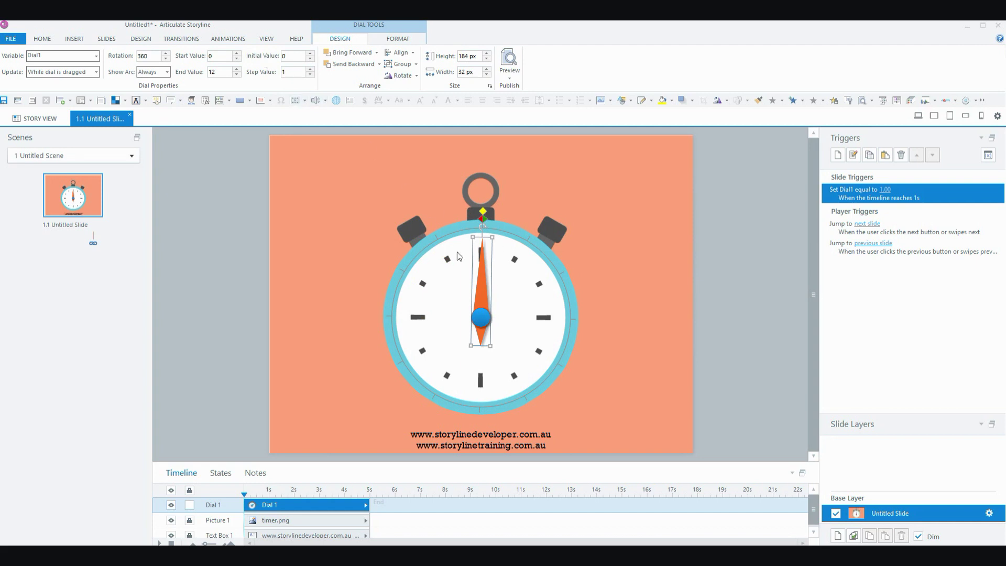
pyautogui.click(311, 53)
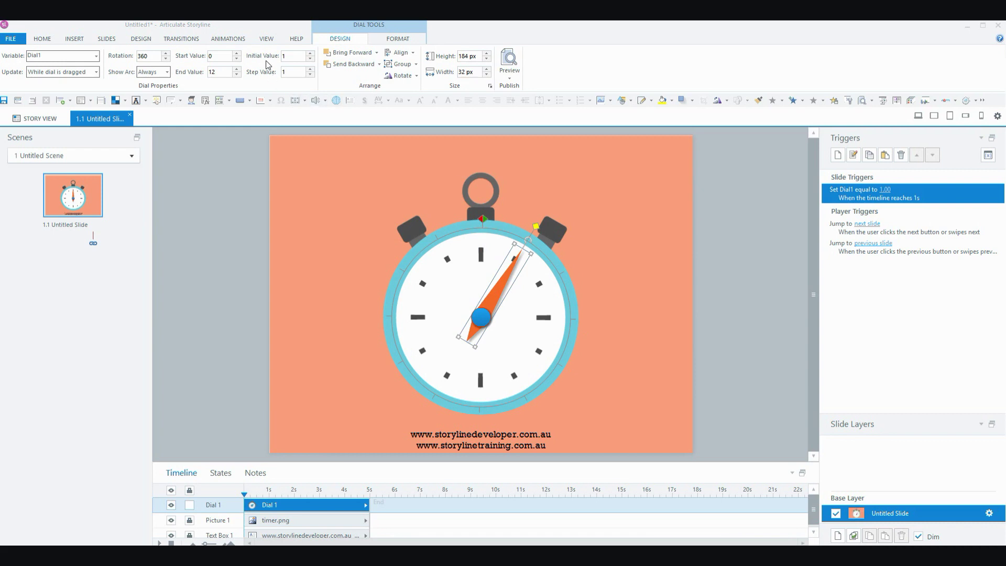
pyautogui.click(311, 59)
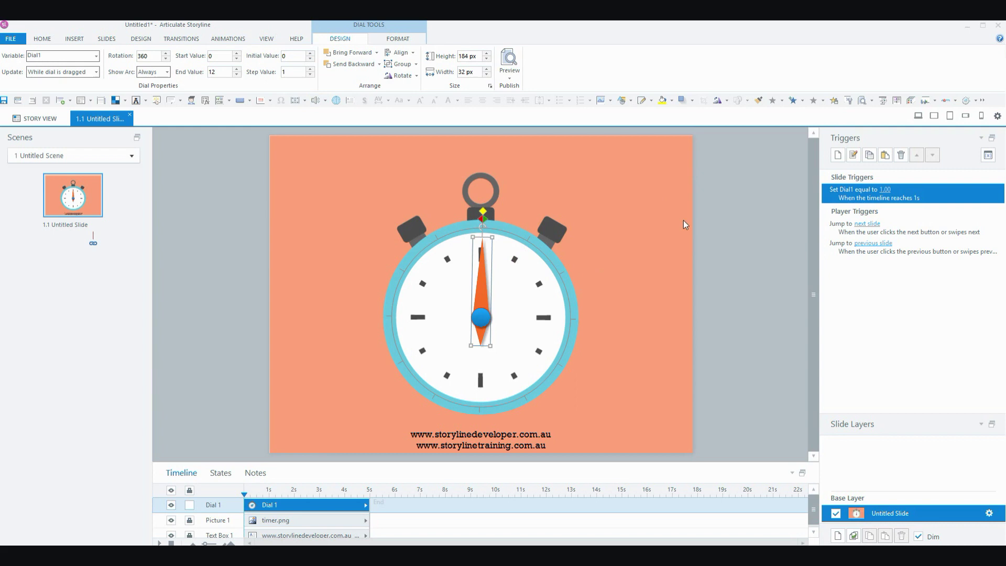
pyautogui.click(512, 82)
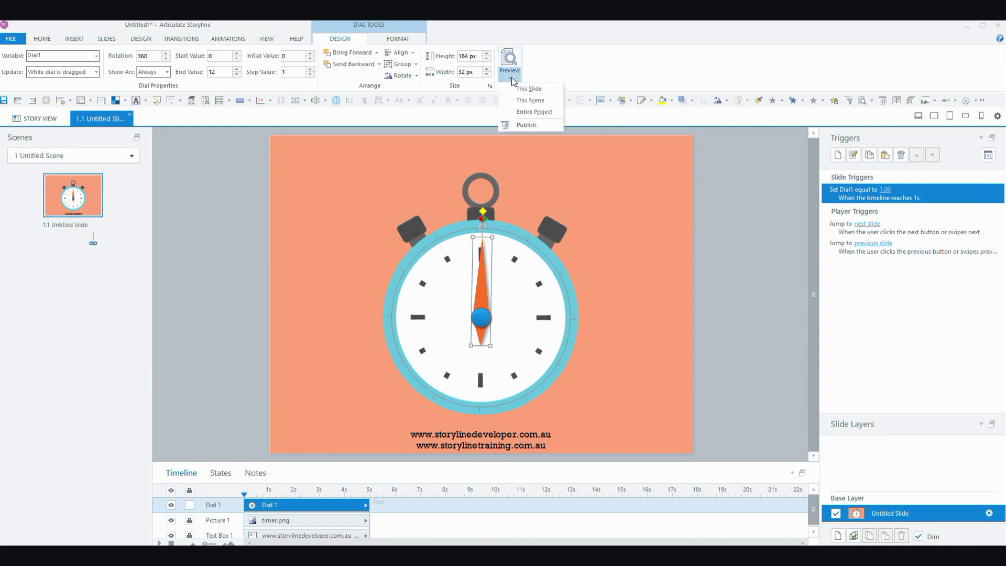
pyautogui.click(527, 87)
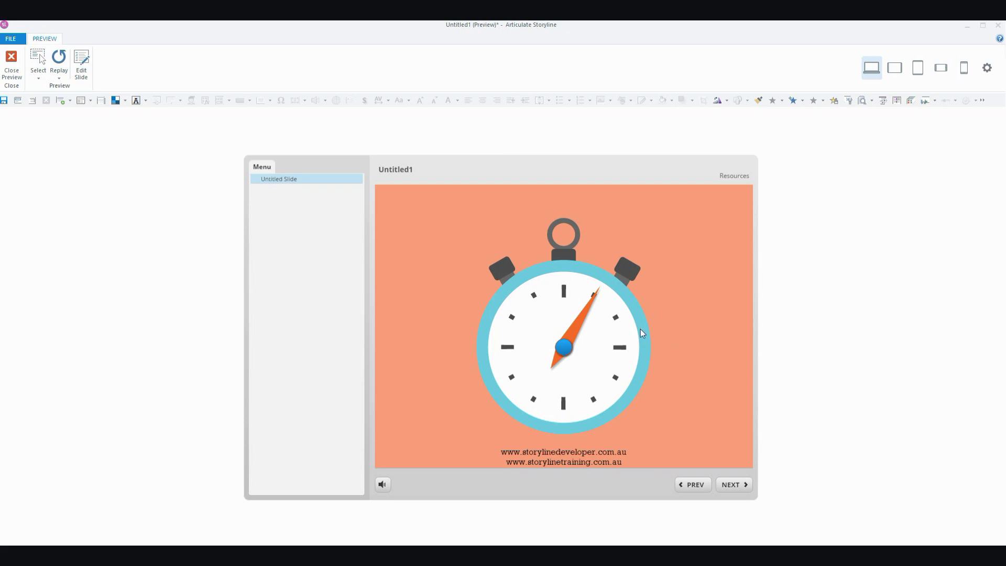
pyautogui.click(11, 62)
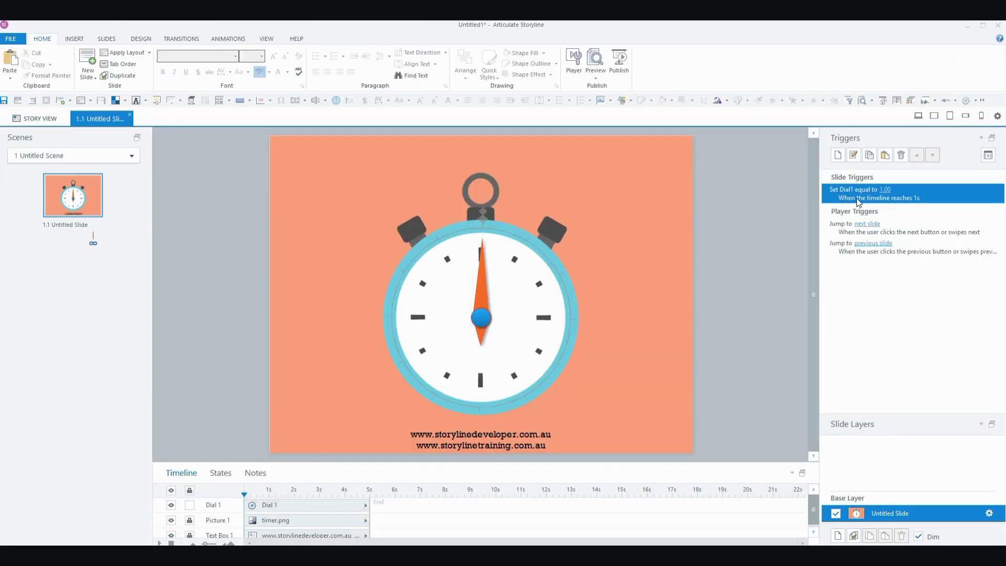
# Copy the 'Set Dial1 equal to 1.00 at 1s' trigger and paste duplicates until there are twelve
pyautogui.click(869, 155)
pyautogui.click(885, 155)
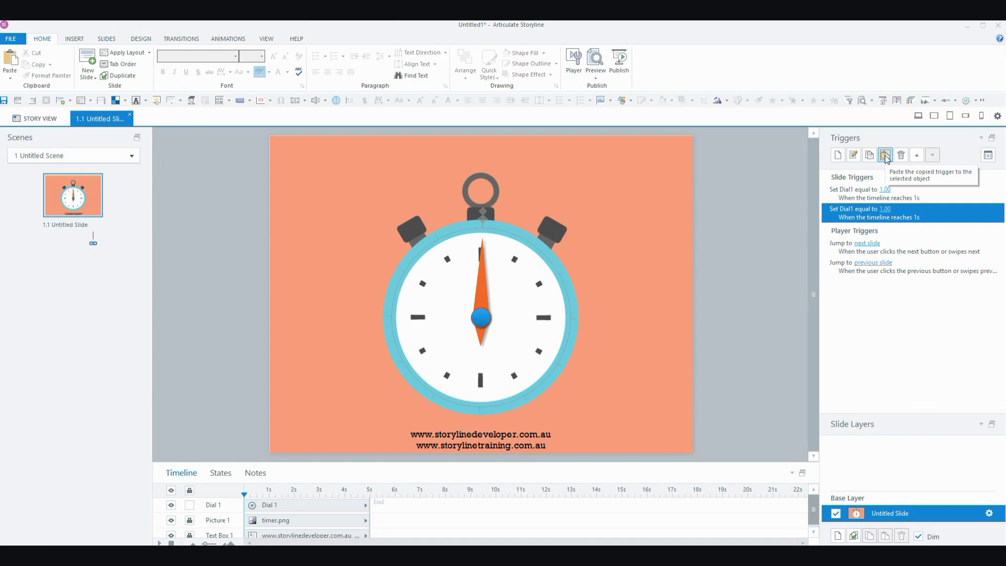
pyautogui.click(885, 156)
pyautogui.click(885, 155)
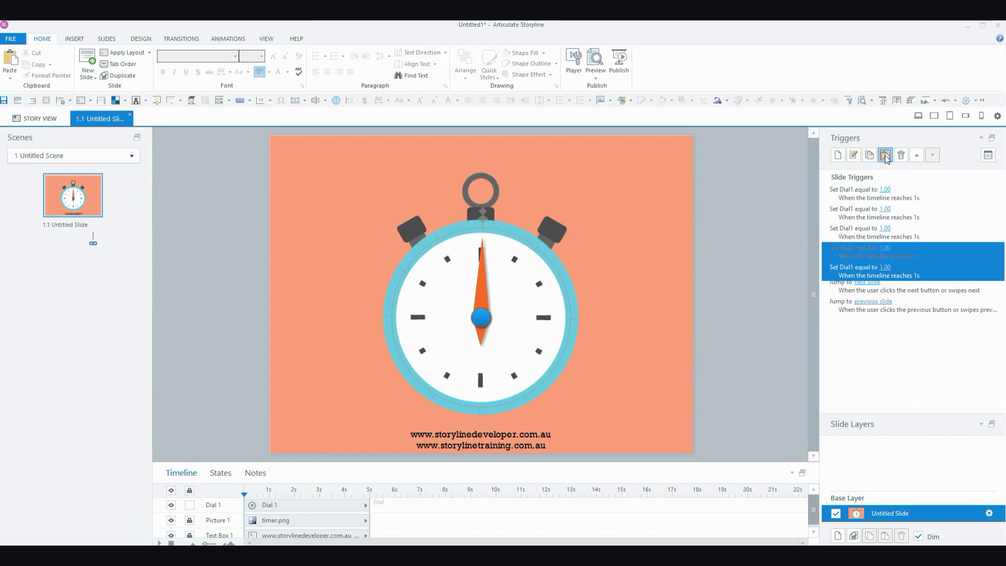
pyautogui.click(885, 156)
pyautogui.click(885, 156)
pyautogui.click(885, 156)
pyautogui.click(885, 155)
pyautogui.click(885, 155)
pyautogui.click(885, 155)
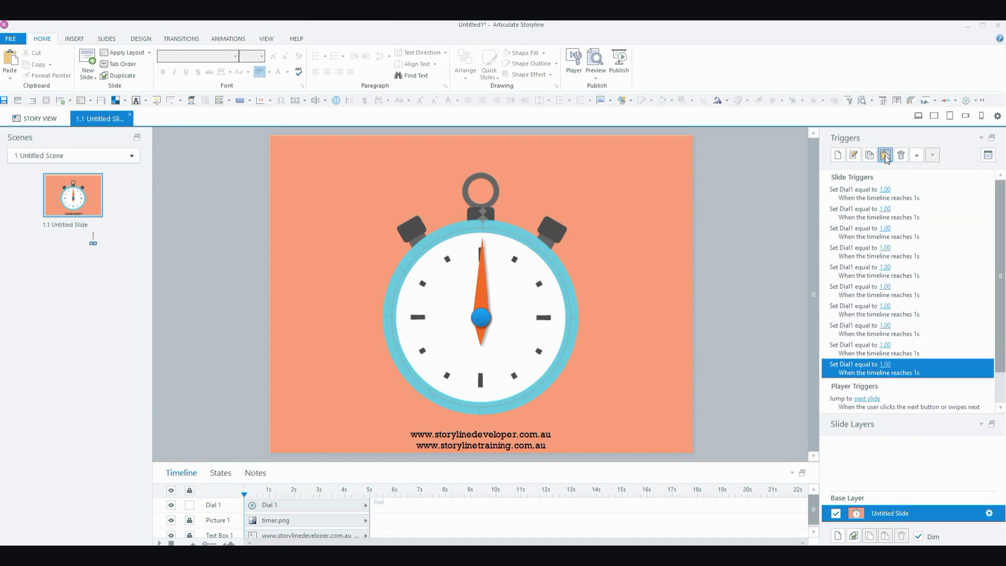
pyautogui.click(885, 155)
pyautogui.click(885, 155)
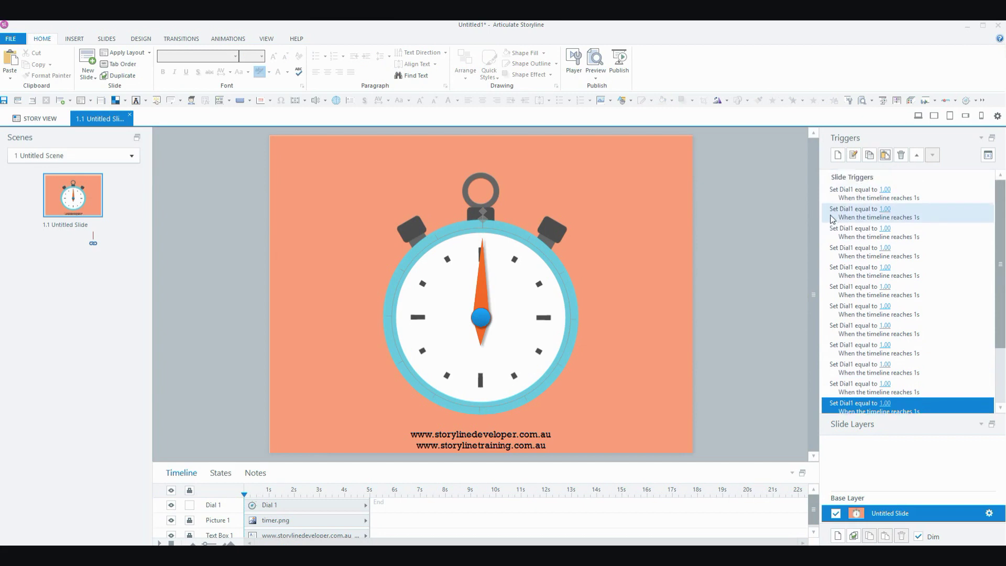
# Change the second, third and fourth triggers' Dial1 values to 2, 3 and 4
pyautogui.click(886, 209)
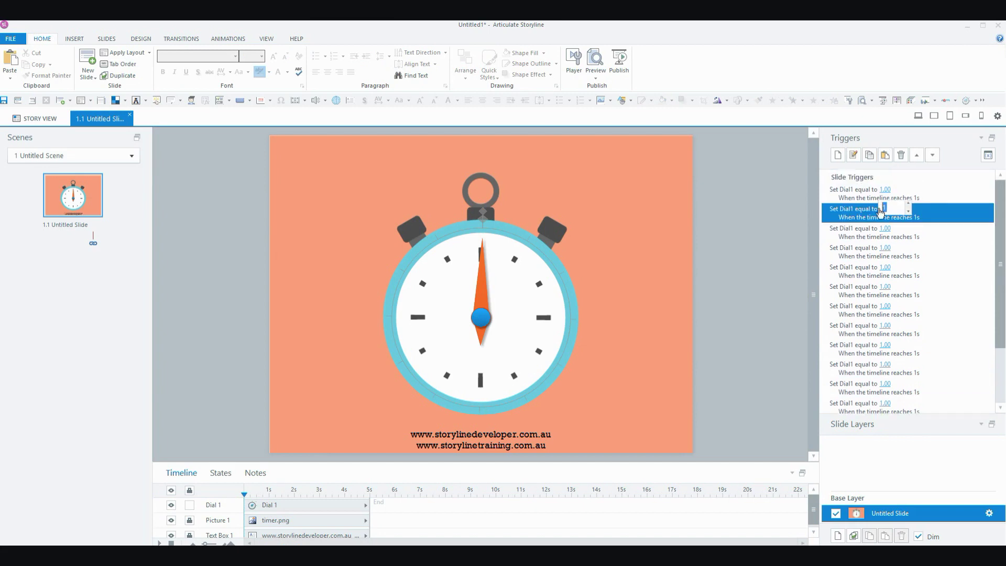
pyautogui.write('2')
pyautogui.click(885, 228)
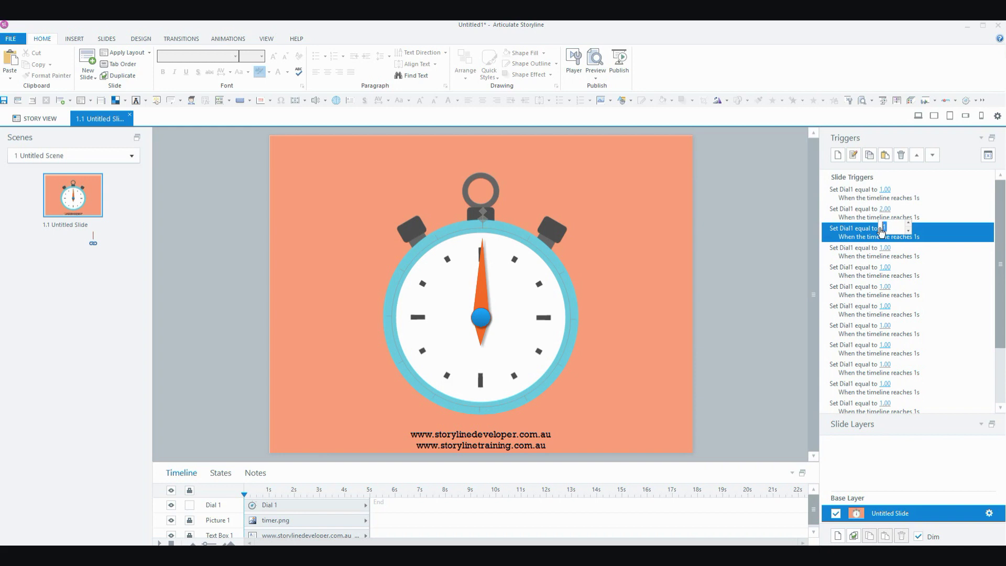
pyautogui.write('3')
pyautogui.click(885, 248)
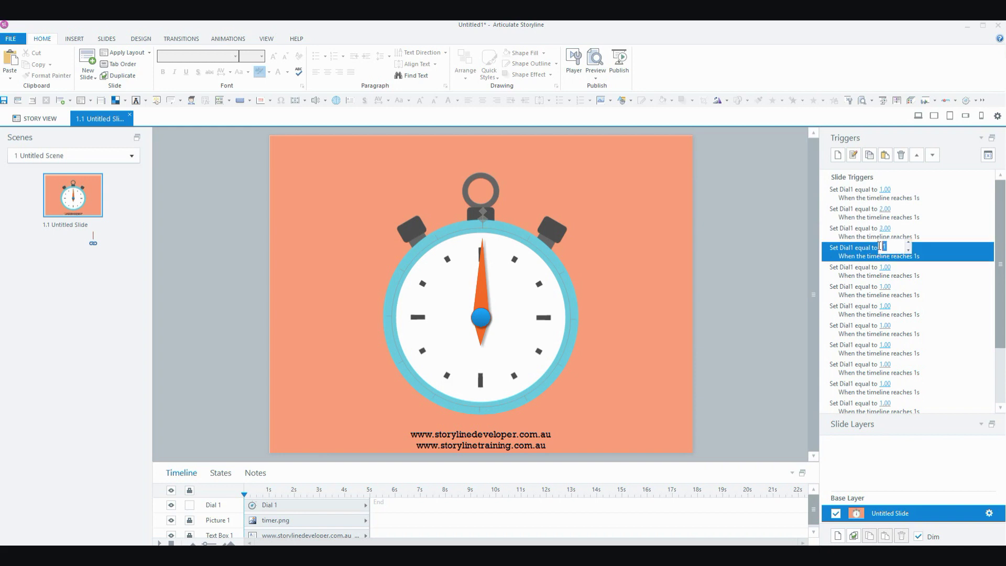
pyautogui.write('4')
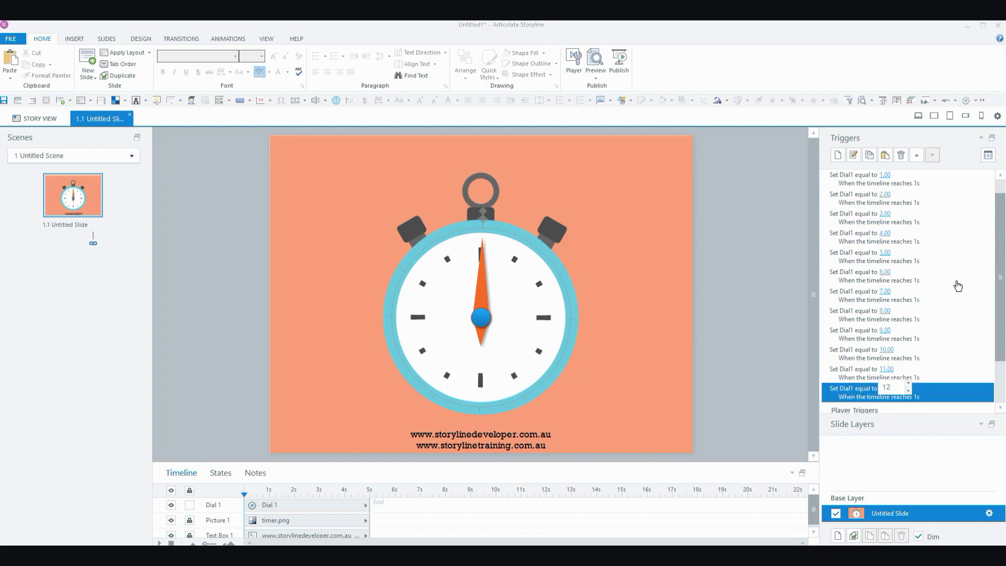
# Make the 2.00 and 3.00 triggers fire when the timeline reaches 2s and 3s
pyautogui.scroll(1, 1000, 281)
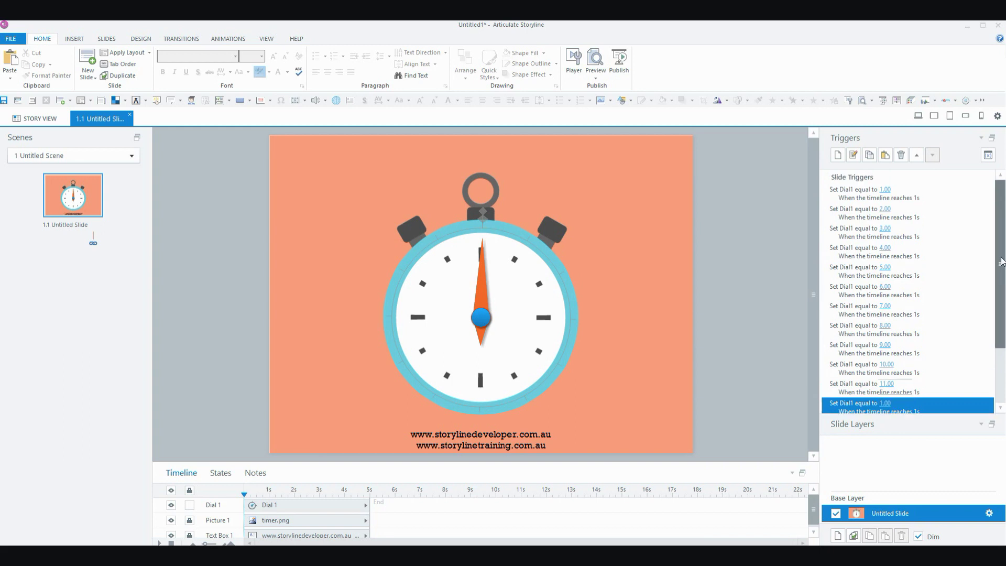
pyautogui.click(850, 218)
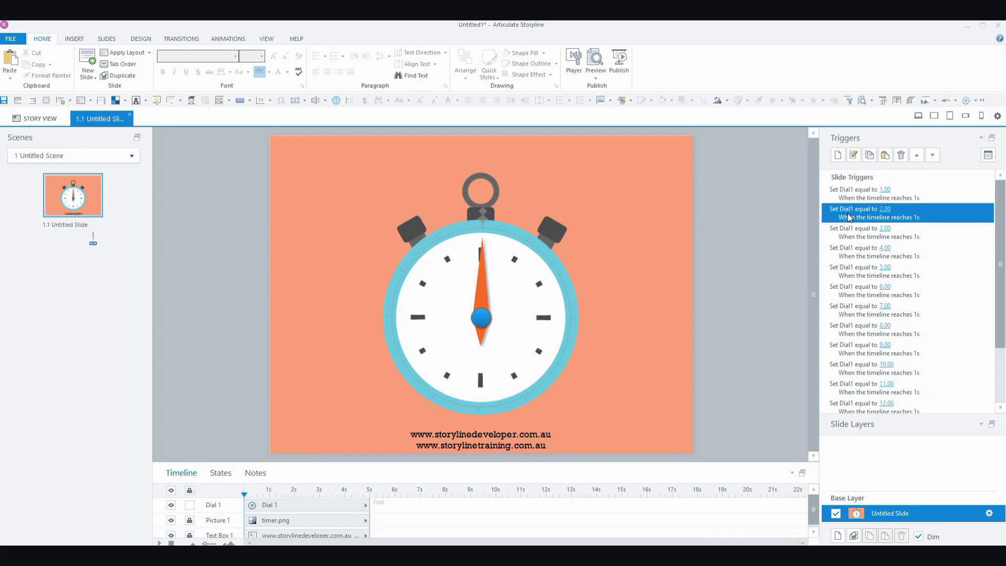
pyautogui.doubleClick(850, 218)
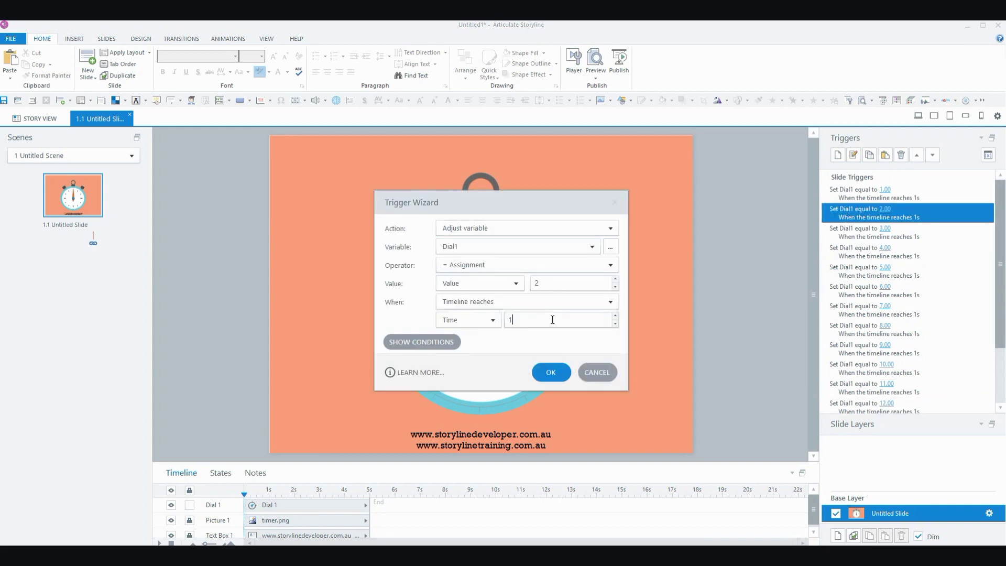
pyautogui.moveTo(553, 321); pyautogui.dragTo(502, 322)
pyautogui.write('2')
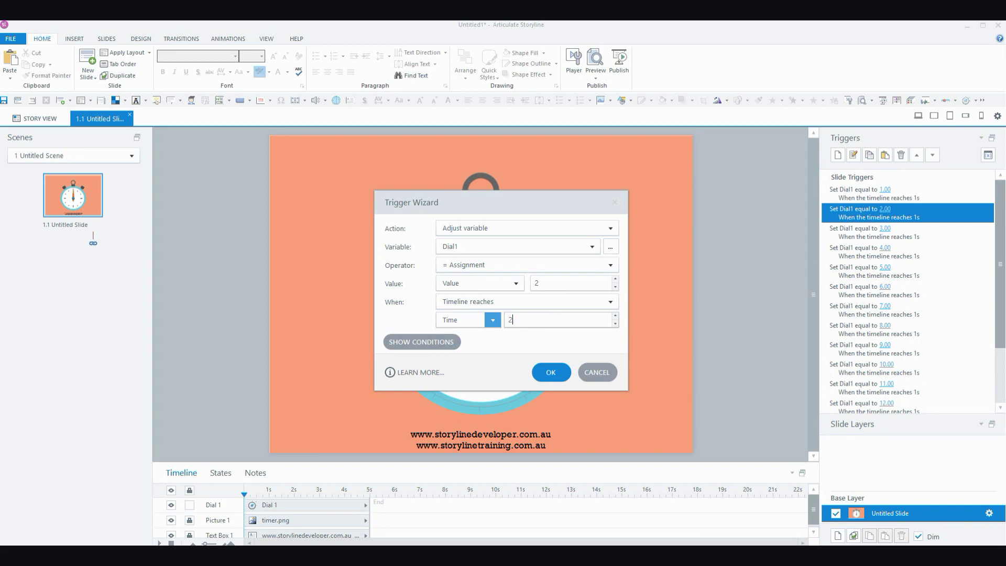
pyautogui.click(550, 372)
pyautogui.click(850, 231)
pyautogui.doubleClick(850, 231)
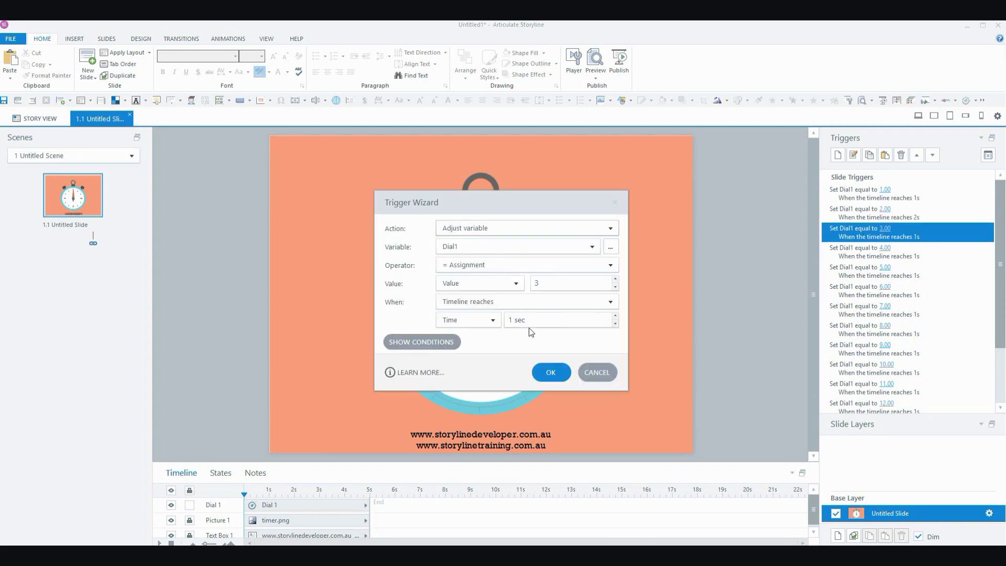
pyautogui.moveTo(532, 321); pyautogui.dragTo(503, 319)
pyautogui.write('3')
pyautogui.click(549, 372)
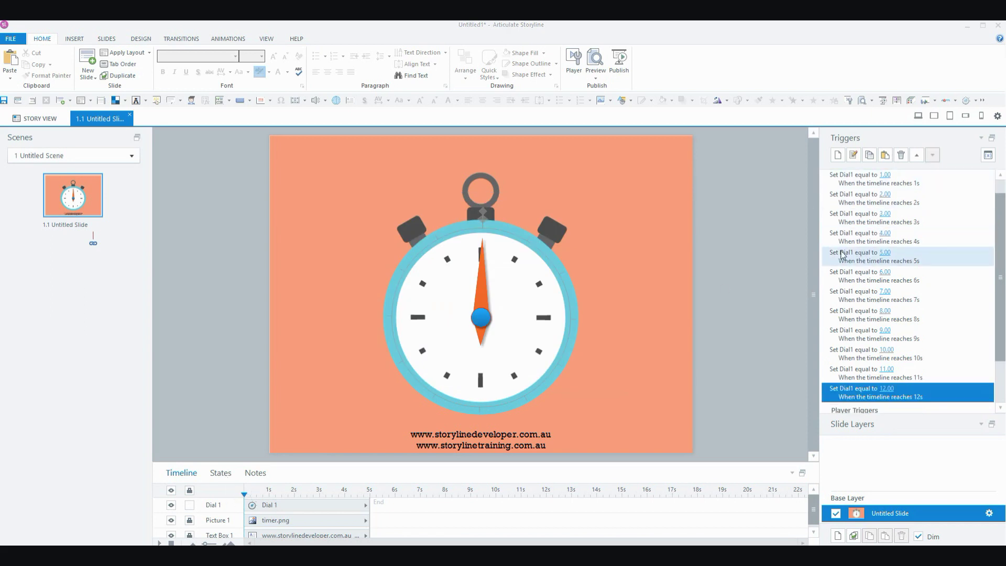
# Preview the slide, watch the needle step round, and drag it by hand to test it
pyautogui.click(596, 74)
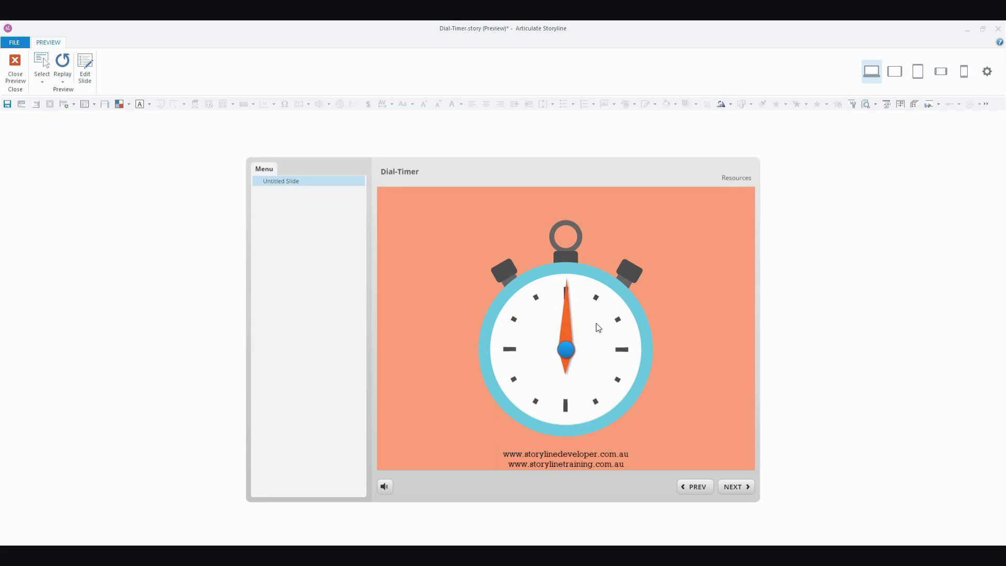
pyautogui.moveTo(567, 314); pyautogui.dragTo(562, 394)
pyautogui.moveTo(606, 348); pyautogui.dragTo(560, 304)
pyautogui.click(15, 65)
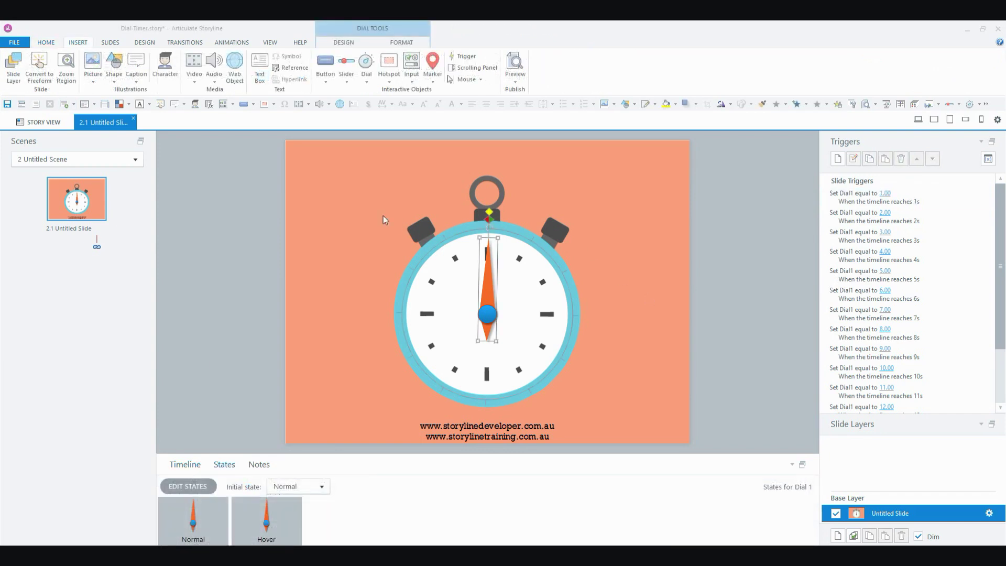
# Draw a rectangular hotspot over the stopwatch, then delete it again
pyautogui.click(391, 81)
pyautogui.click(442, 99)
pyautogui.moveTo(362, 162)
pyautogui.mouseDown()
pyautogui.moveTo(522, 298)
pyautogui.moveTo(632, 431)
pyautogui.mouseUp()
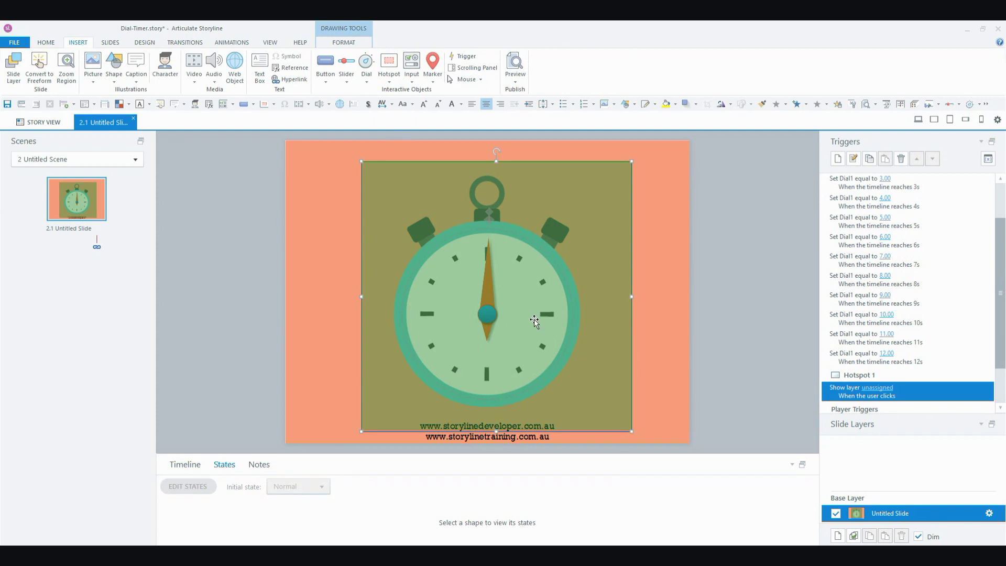
pyautogui.press('Delete')
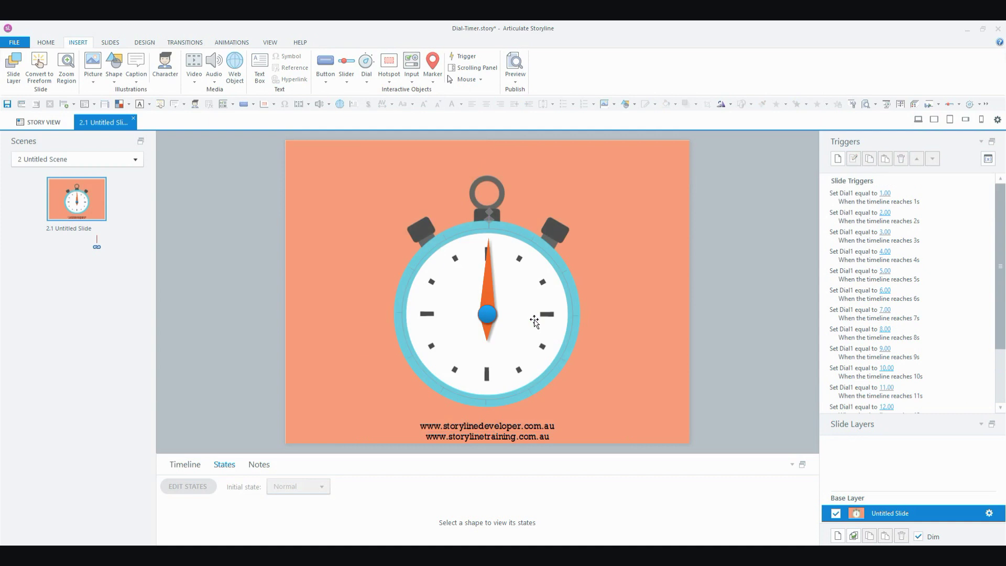
# Add a Disabled state to the dial and set Disabled as its initial state
pyautogui.click(485, 314)
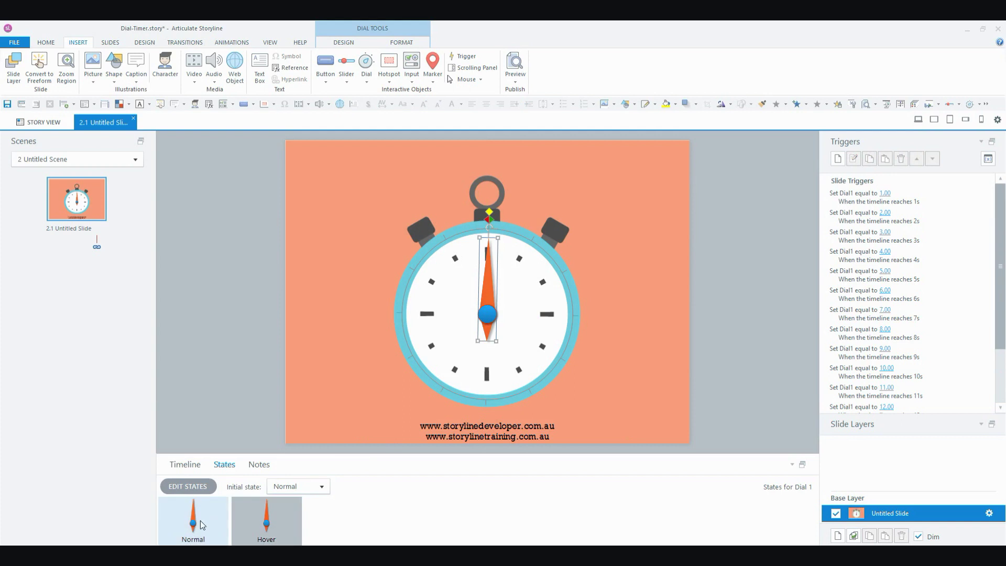
pyautogui.click(186, 487)
pyautogui.click(250, 488)
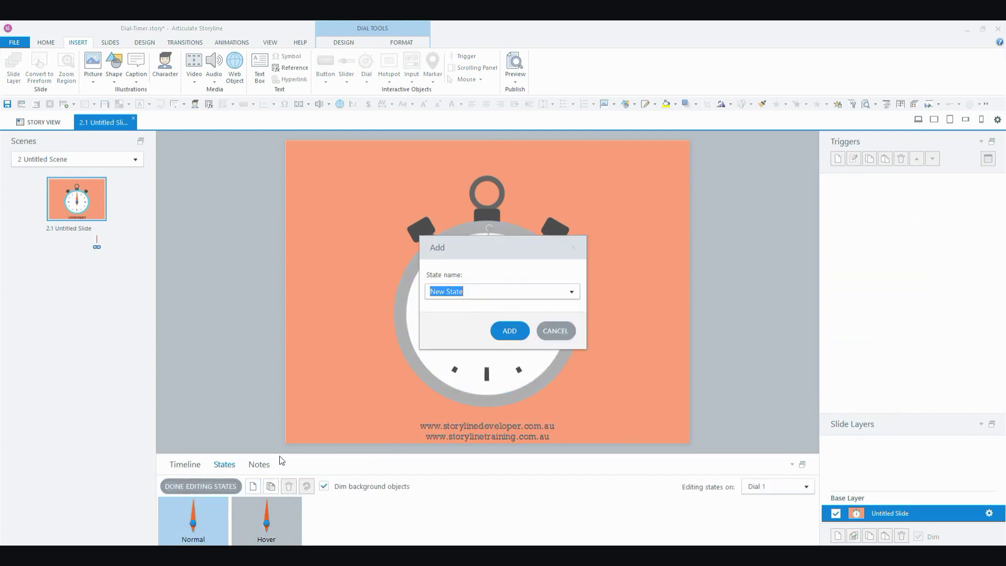
pyautogui.click(571, 292)
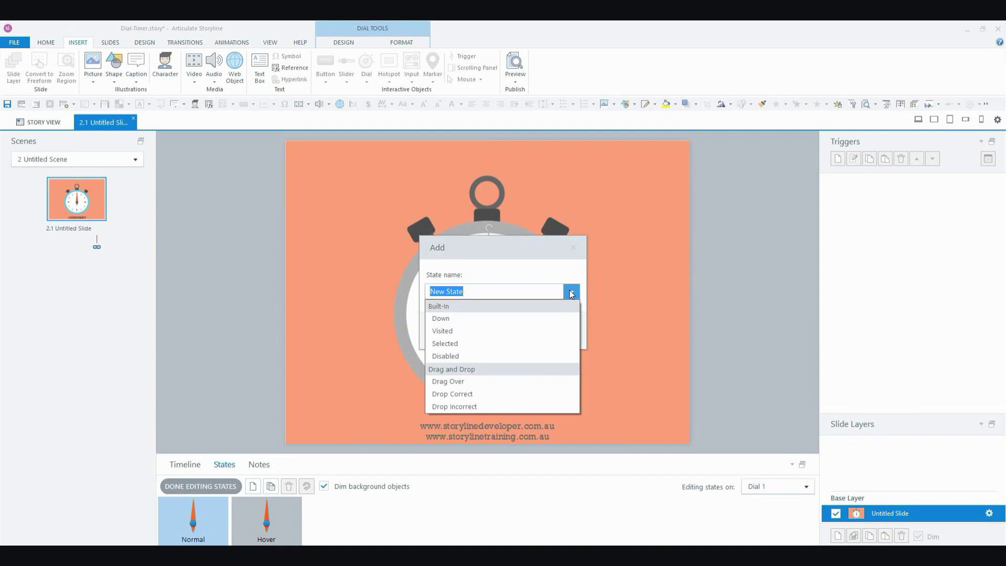
pyautogui.click(486, 356)
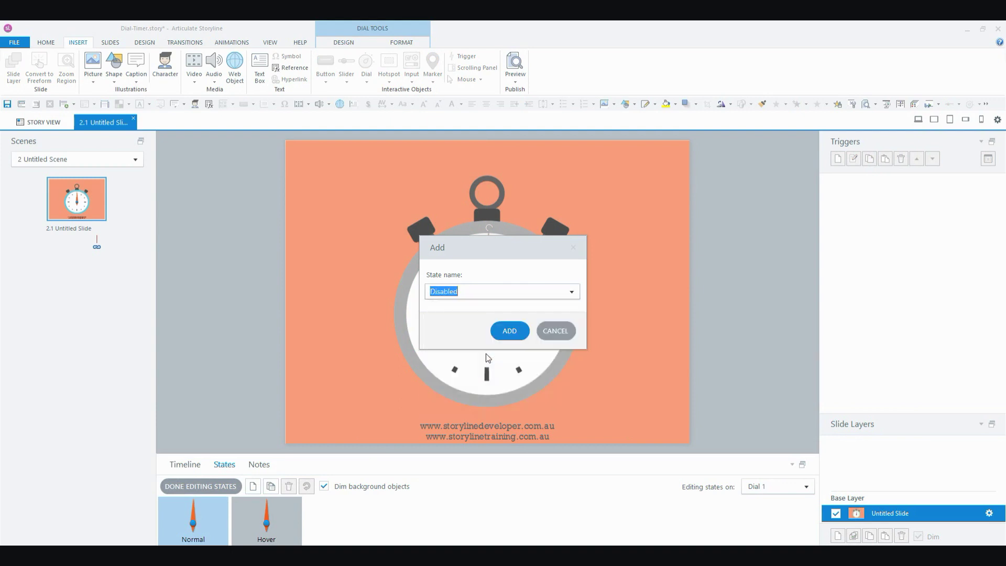
pyautogui.click(512, 330)
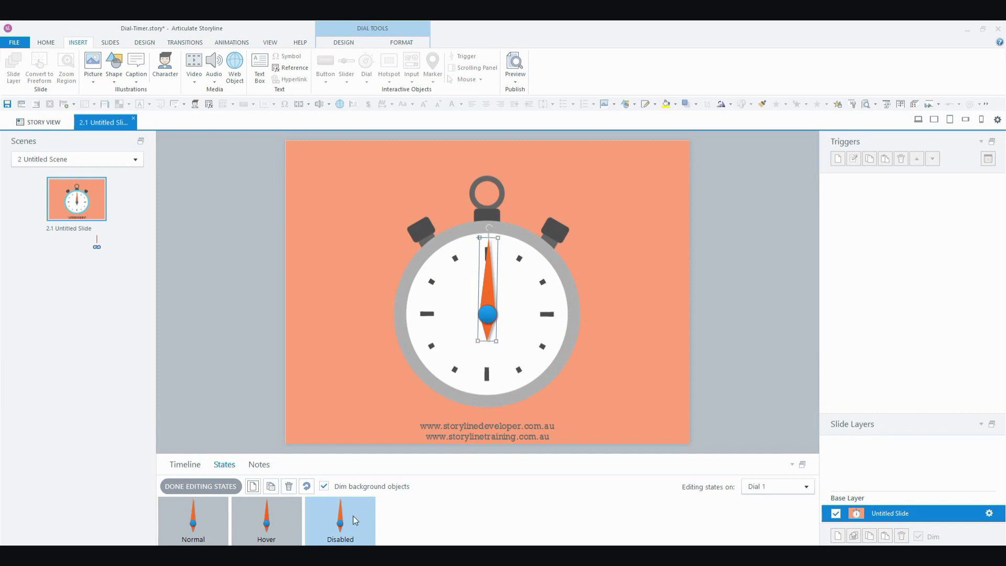
pyautogui.click(218, 486)
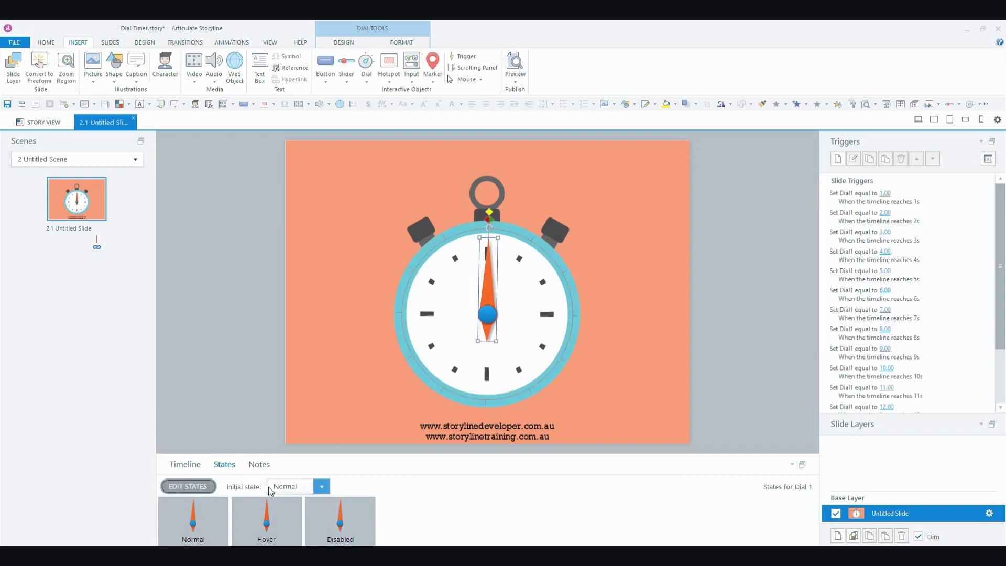
pyautogui.click(321, 486)
pyautogui.click(307, 525)
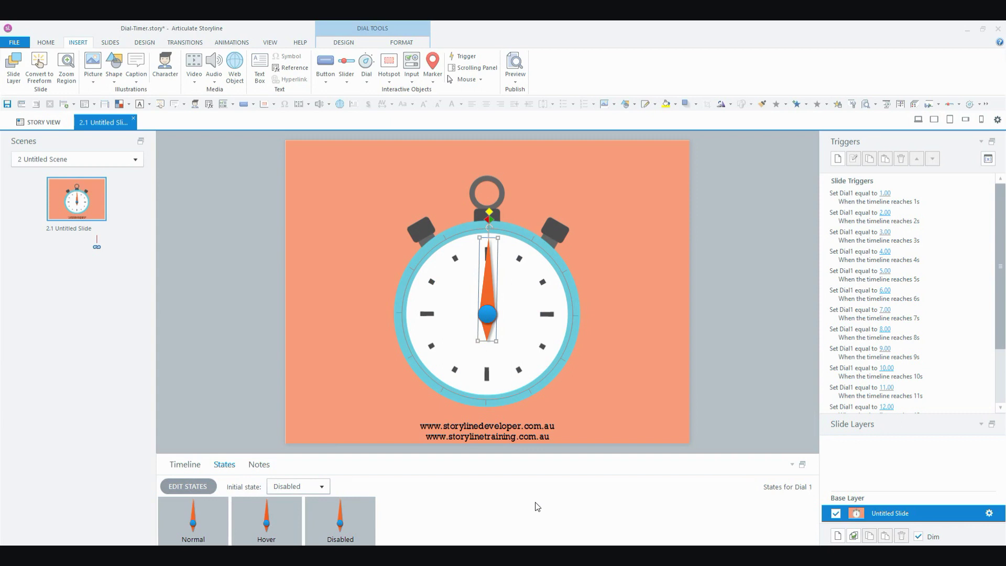
# Preview this slide to watch the disabled needle advance each second
pyautogui.click(515, 80)
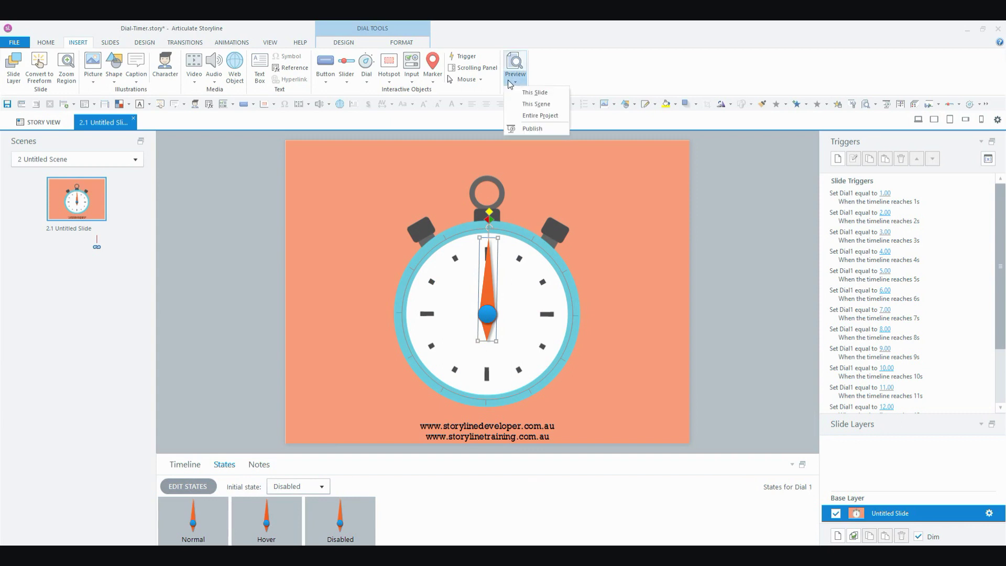
pyautogui.click(519, 90)
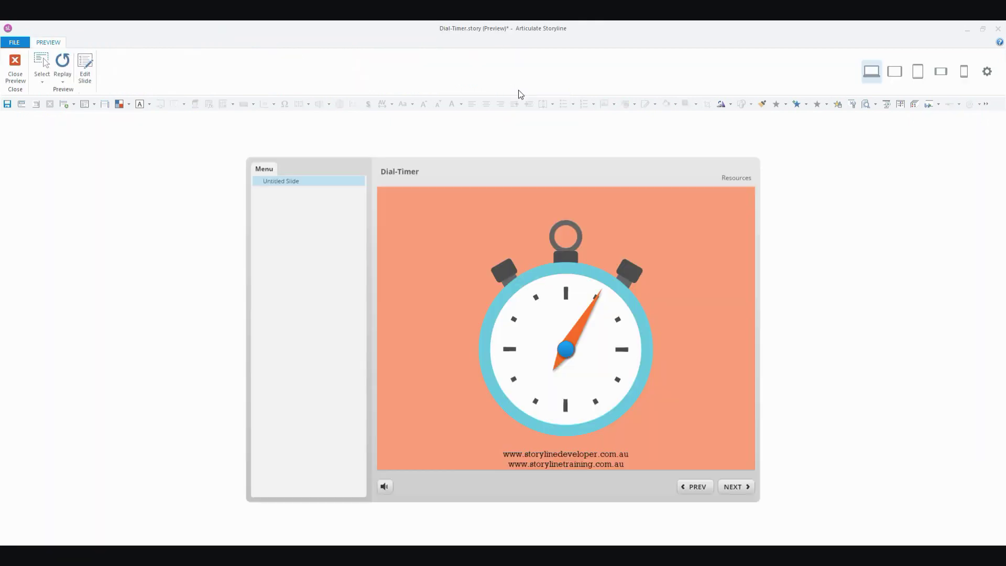